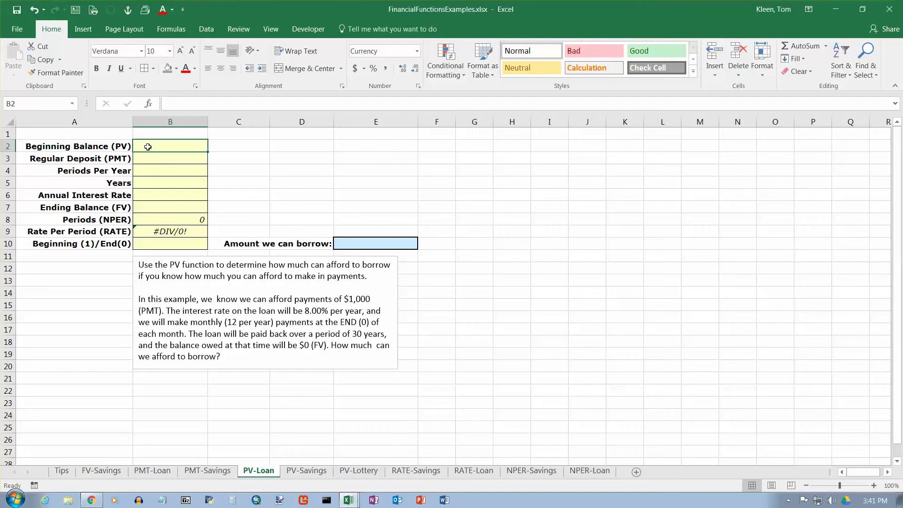
Step: Shade Beginning Balance B2 grey and enter $1,000 payment, 12 periods per year, 30 years
click(168, 68)
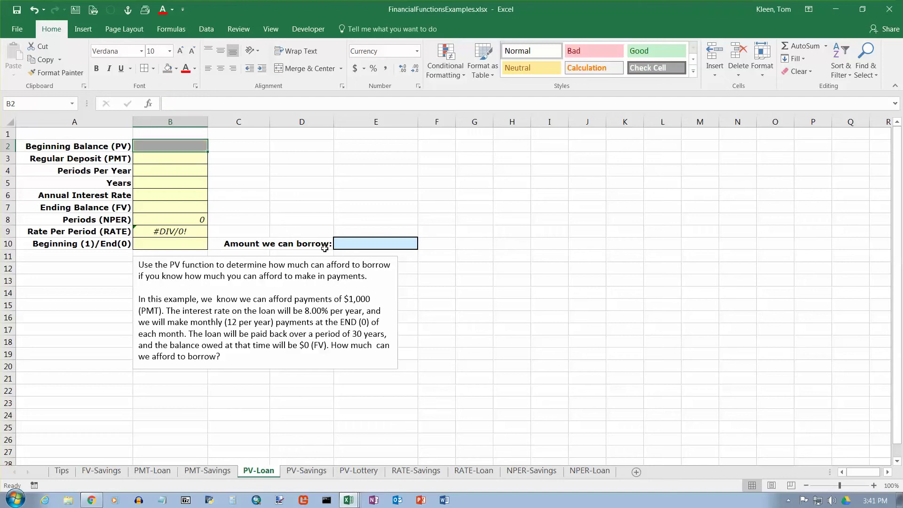
click(181, 158)
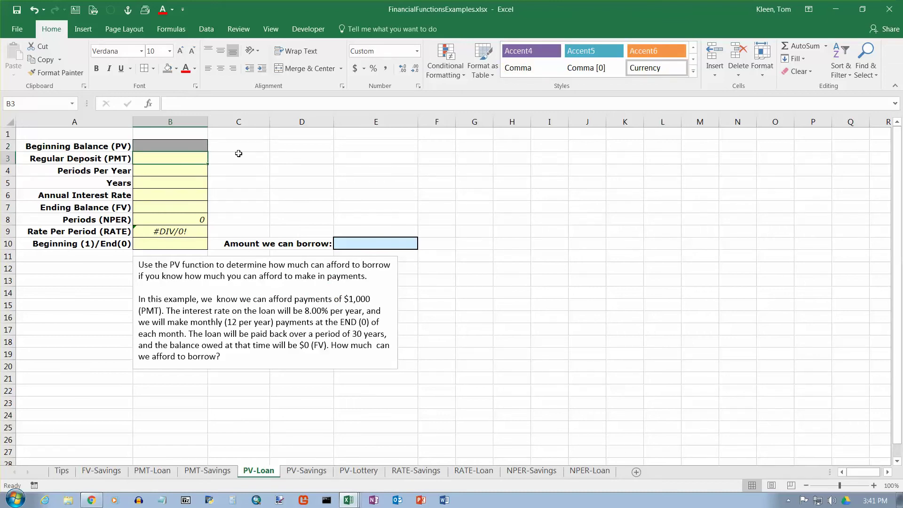
text(1000)
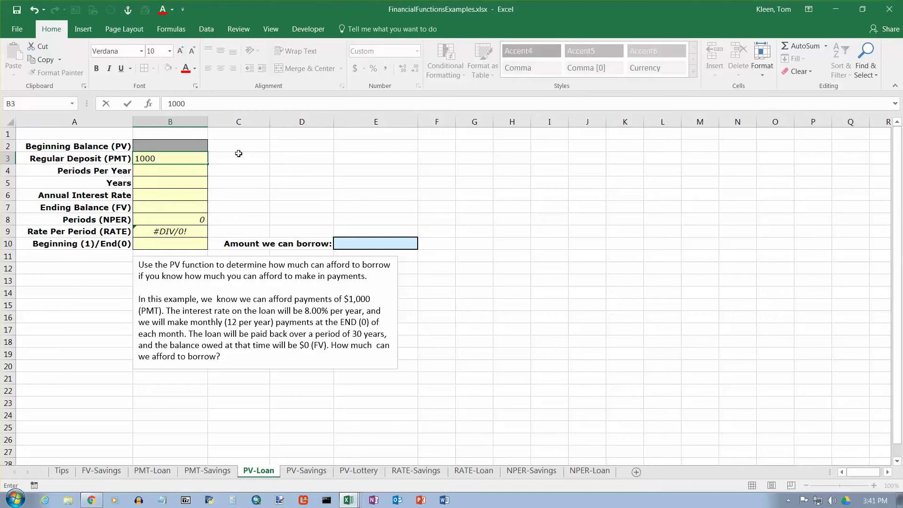
key(Return)
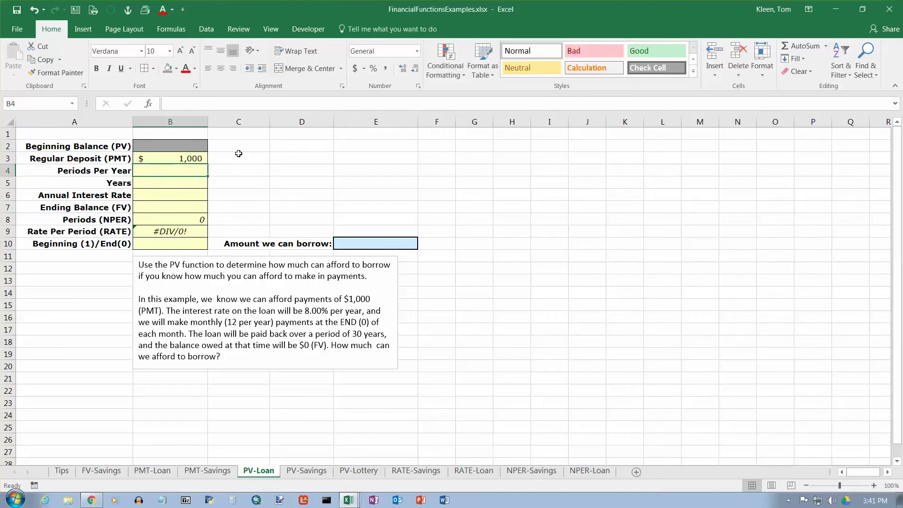
text(12)
key(Return)
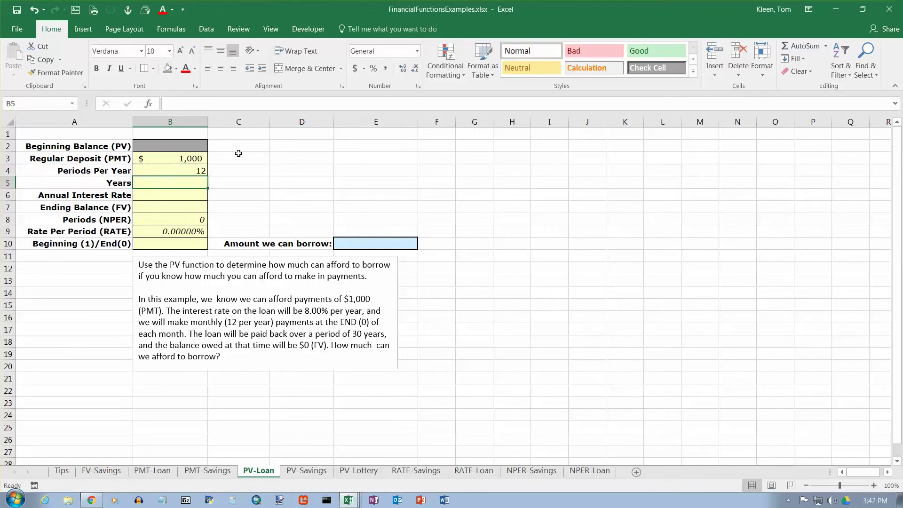
text(30)
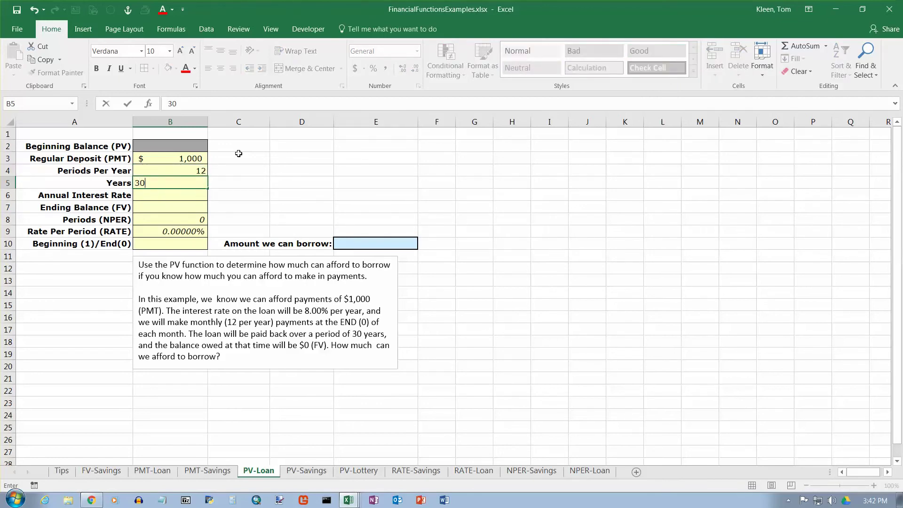
key(Return)
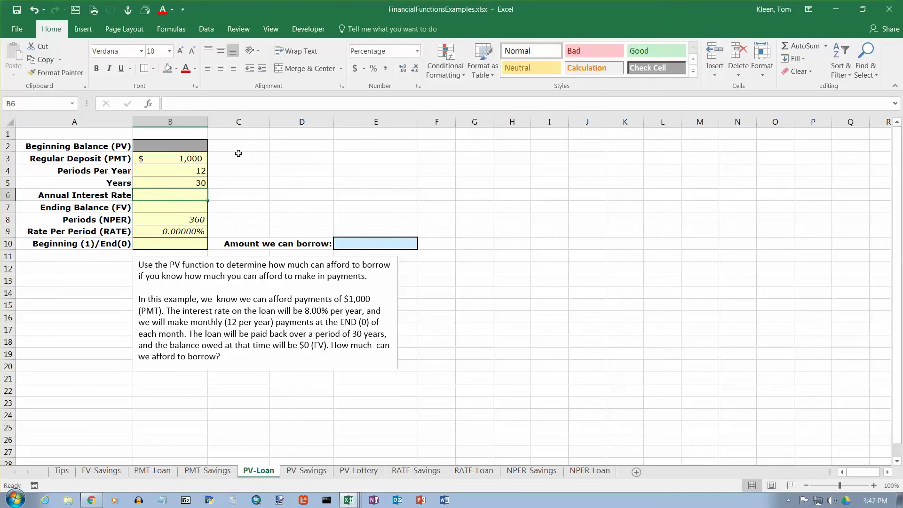
Step: Enter the 8.00% annual rate, $0 ending balance in B7, and type 0 in B10
text(8.00)
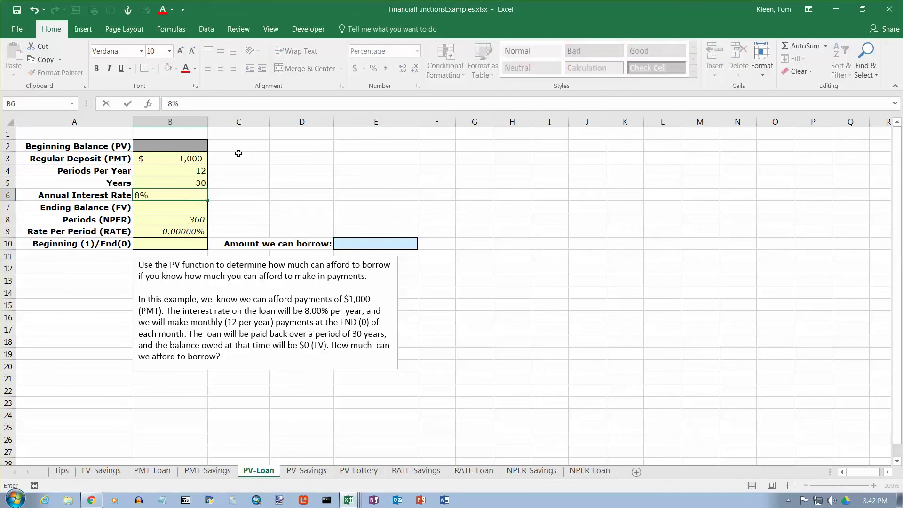
key(Return)
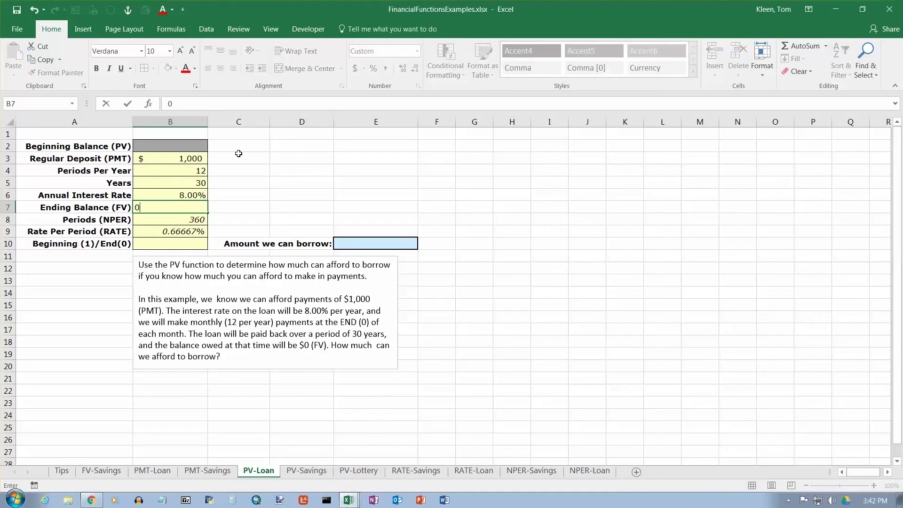
text(0)
key(Return)
key(Down)
key(Down)
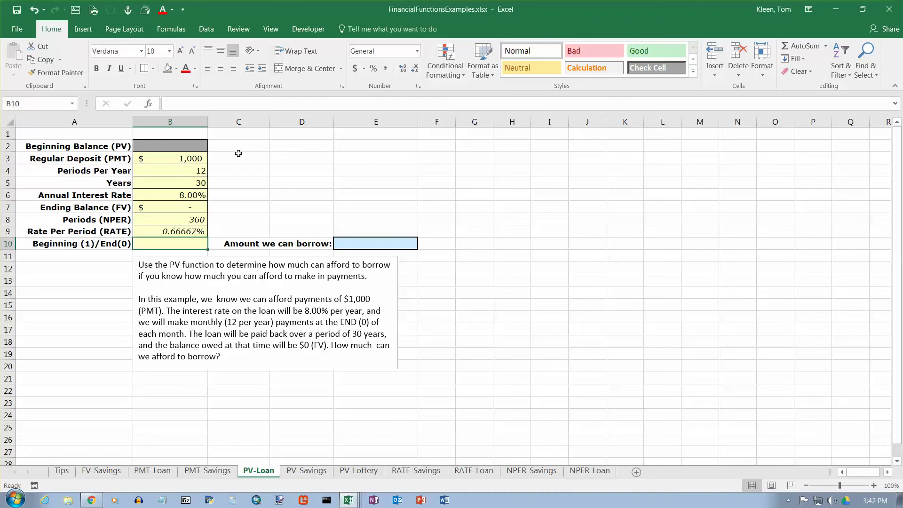
text(0)
key(Tab)
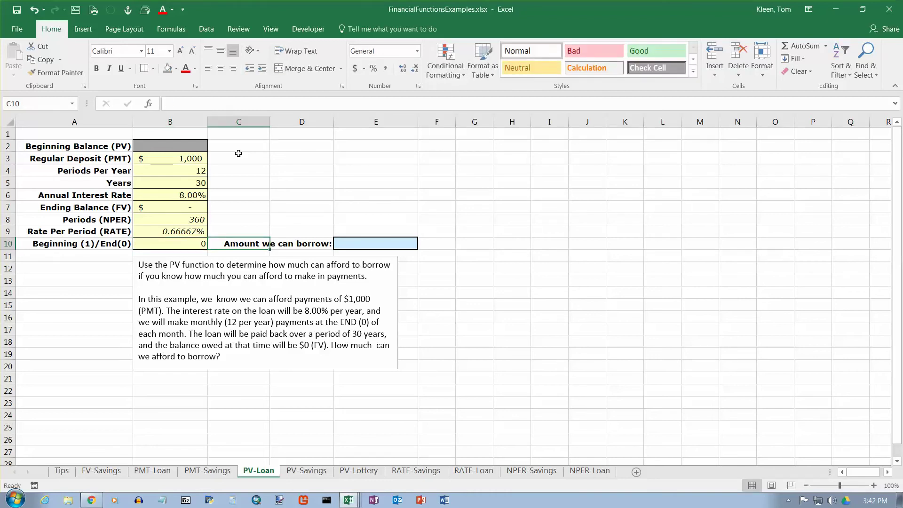
key(Tab)
key(Tab)
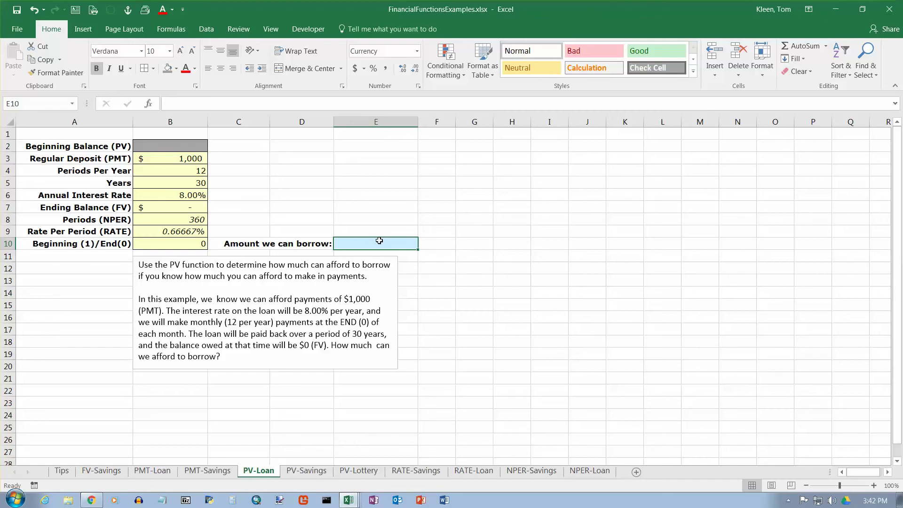
Step: Insert the PV function from the Formulas tab's Financial library into cell E10
click(170, 28)
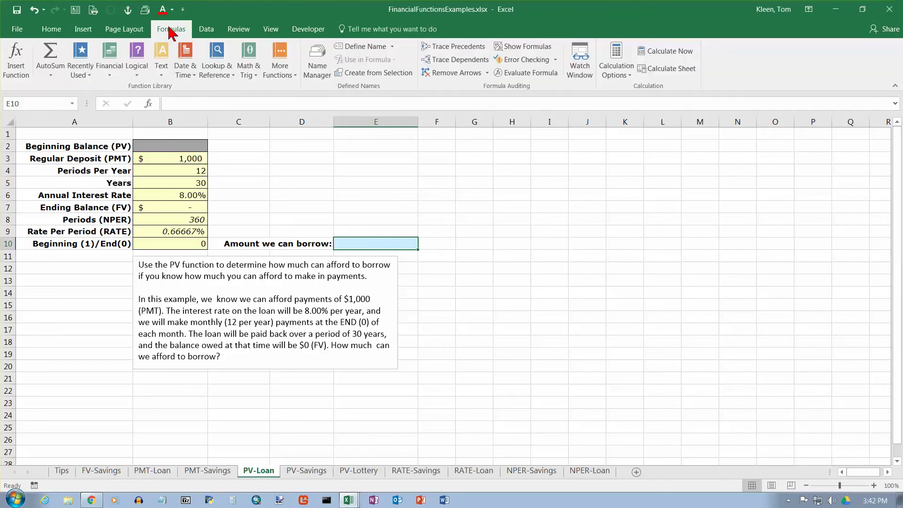
click(110, 70)
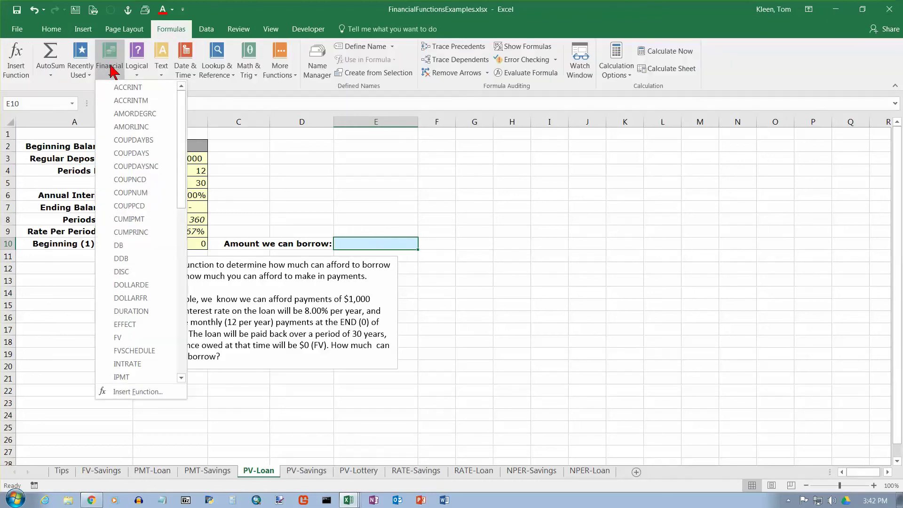
scroll(183, 199, down, 9)
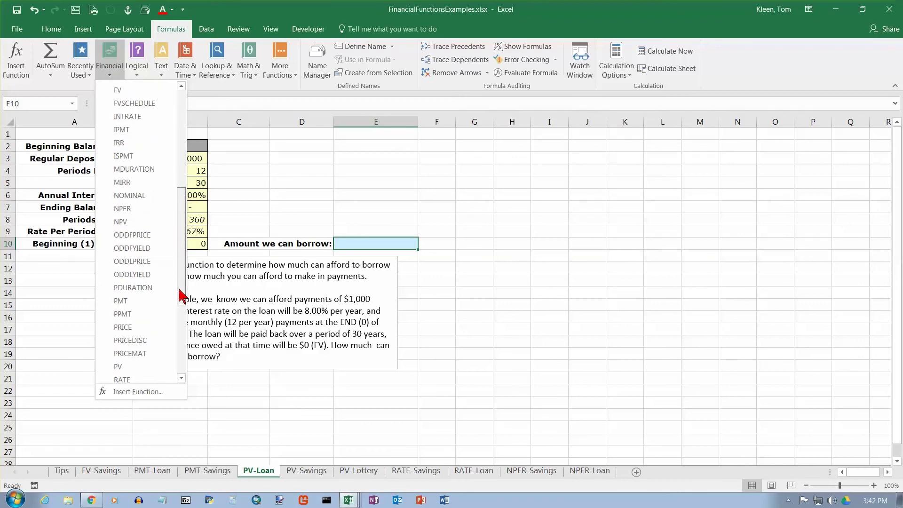
click(120, 277)
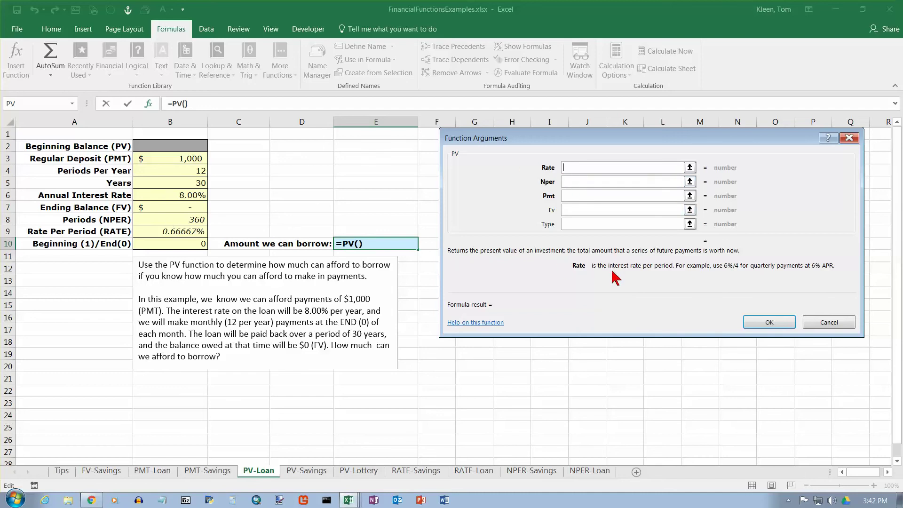
Step: Fill PV arguments Rate B9, Nper B8, Pmt -B3, Fv B7, Type B10, giving $136,283.49
click(202, 233)
click(575, 183)
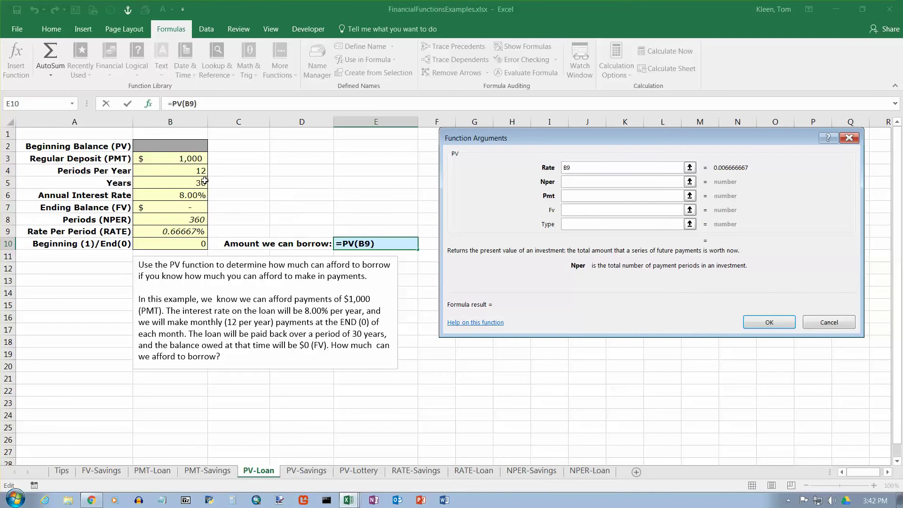
click(201, 220)
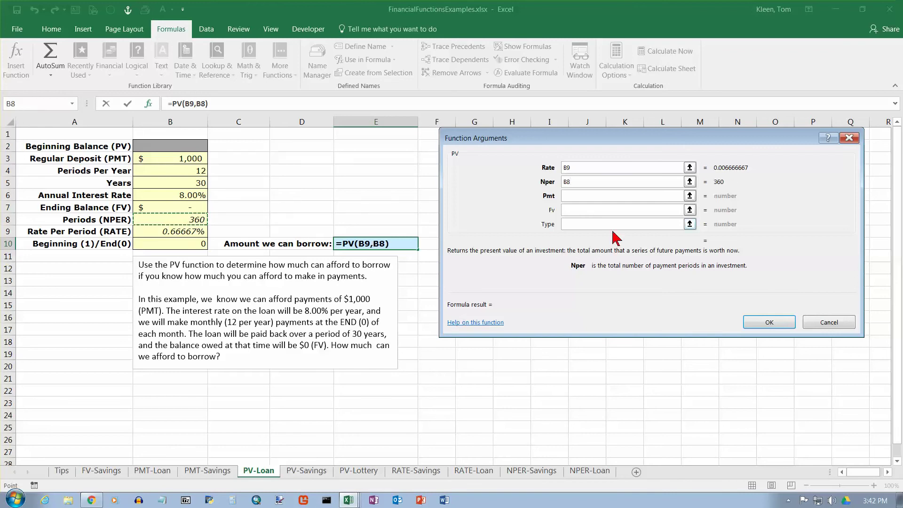
click(592, 197)
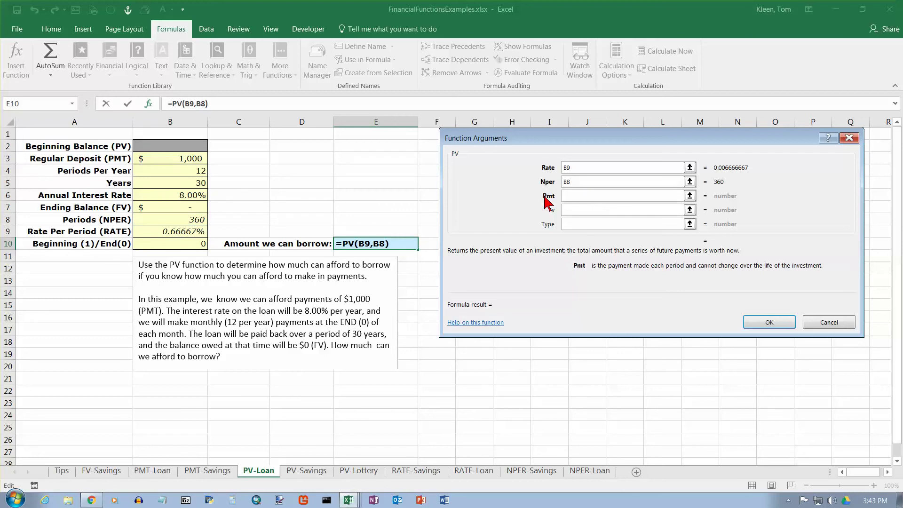
text(-)
click(199, 160)
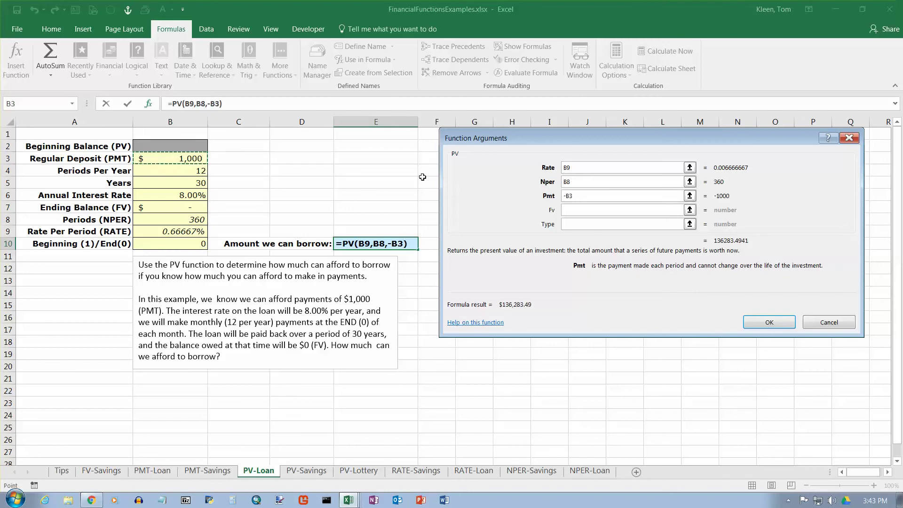
click(575, 214)
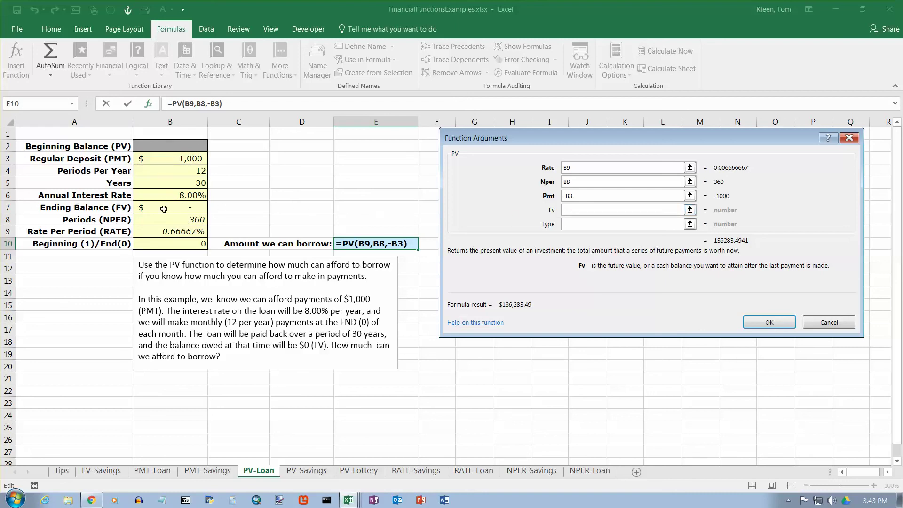
click(186, 209)
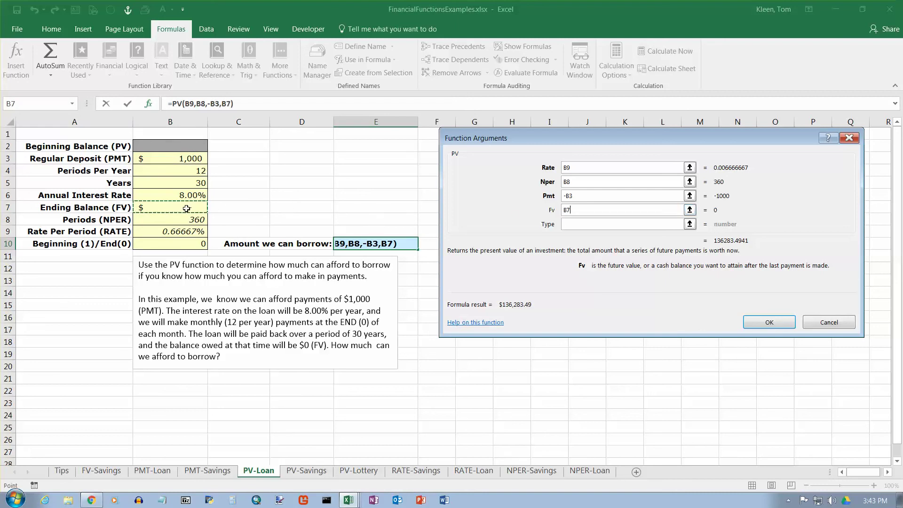
click(587, 225)
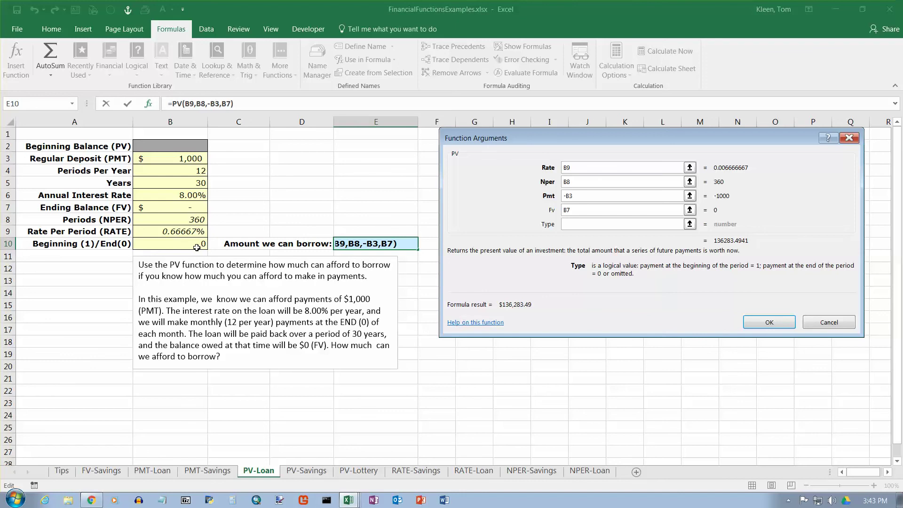
click(196, 247)
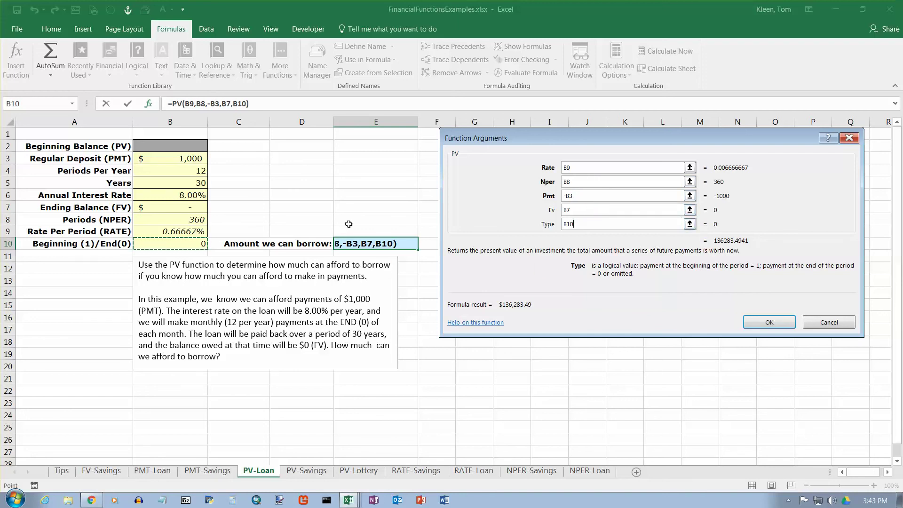
click(770, 324)
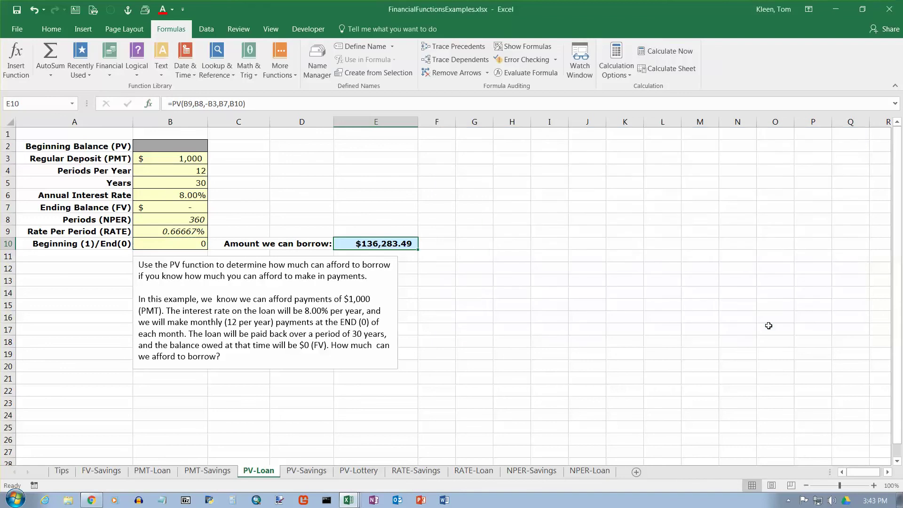